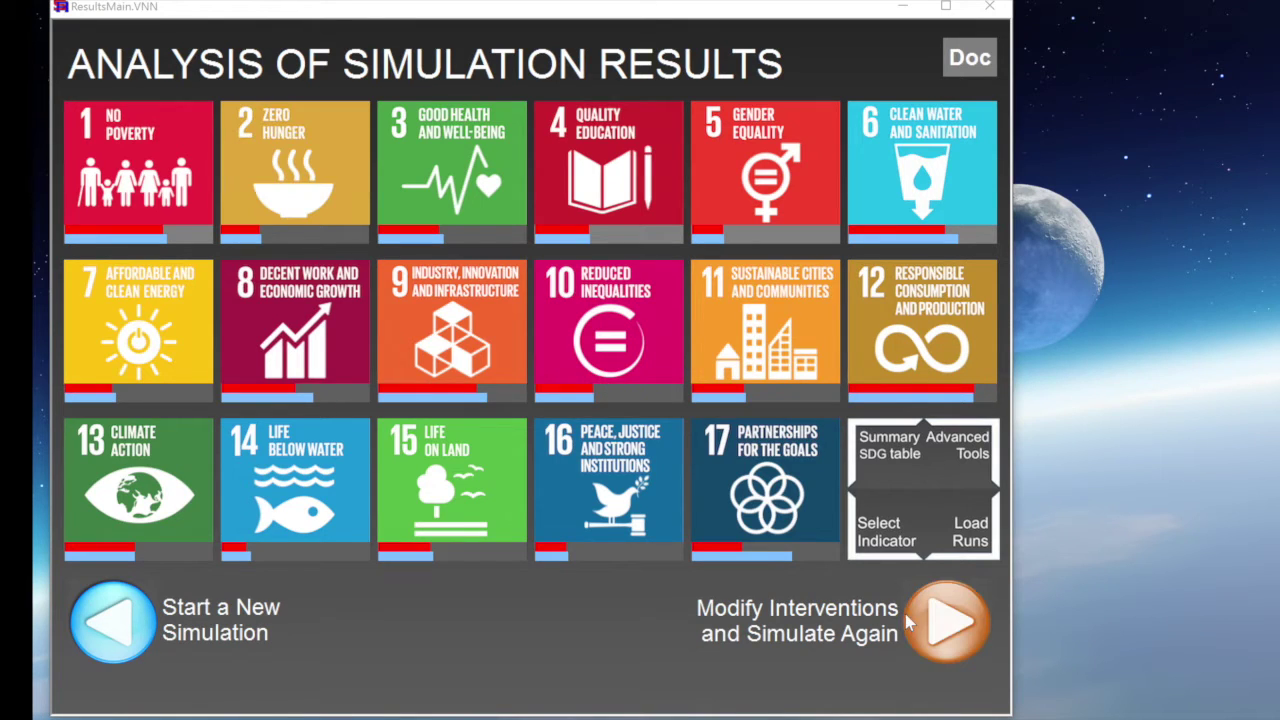
Step: Leave the results screen and return to the Performance Overview and Interventions page
left_click(947, 622)
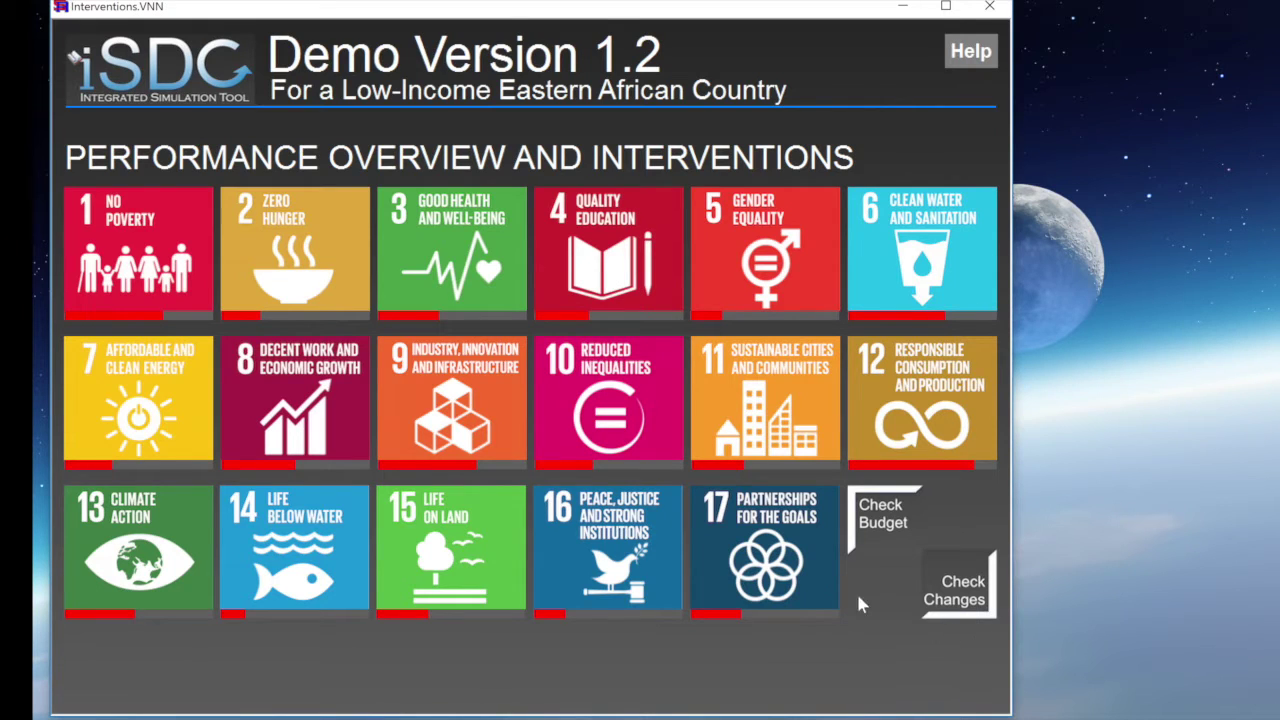
mouse_move(495, 440)
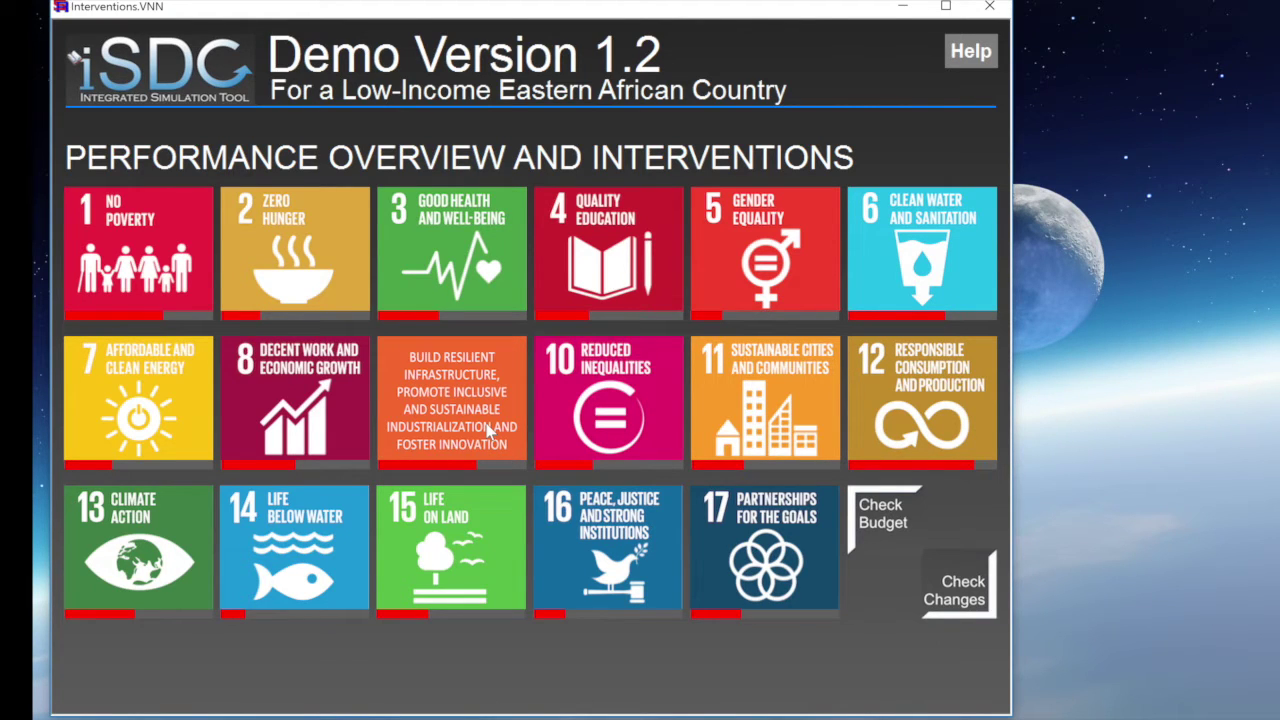
left_click(488, 428)
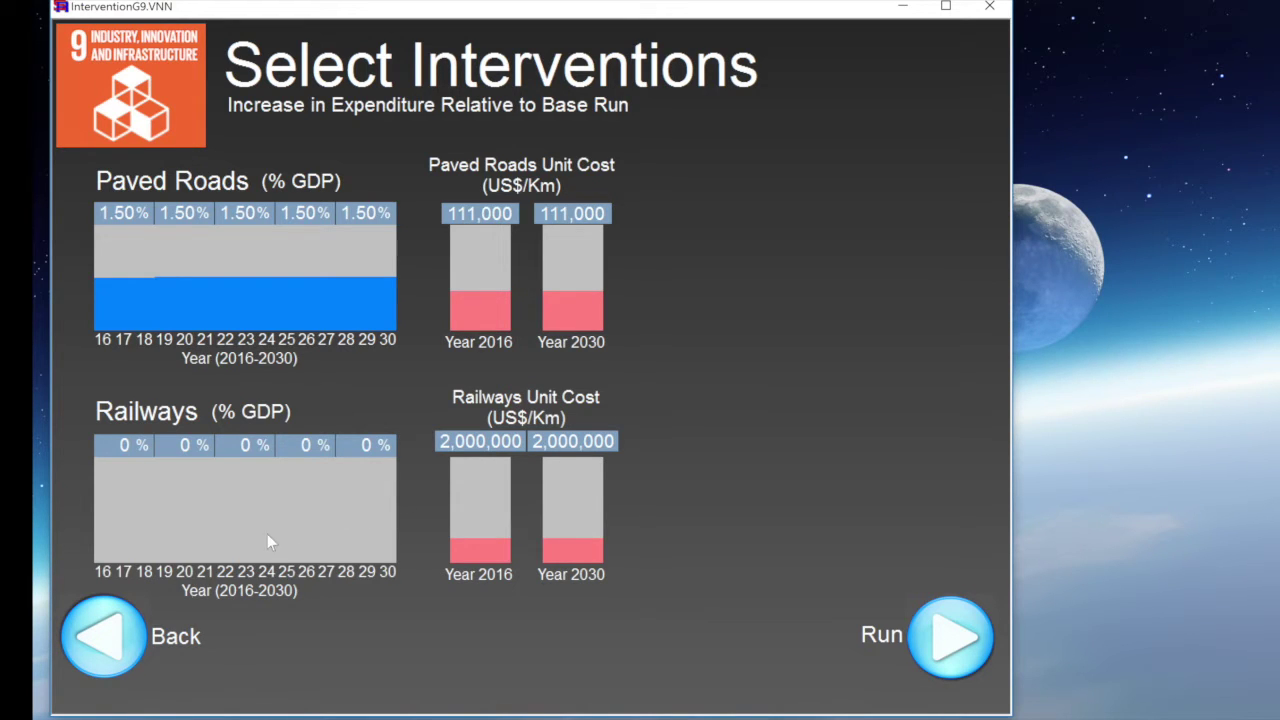
left_click(128, 634)
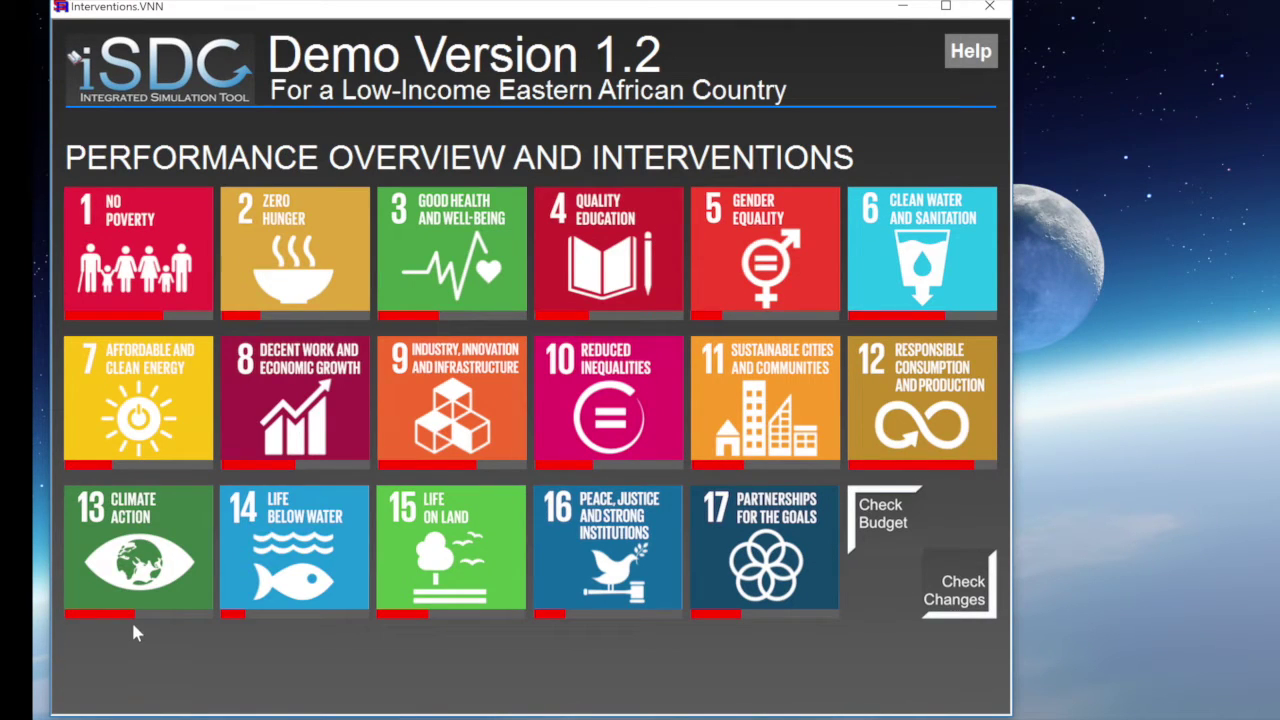
Step: In the SDG 2 interventions, set the first-period Sustainable Agriculture Training share to 0.21% of GDP
left_click(283, 268)
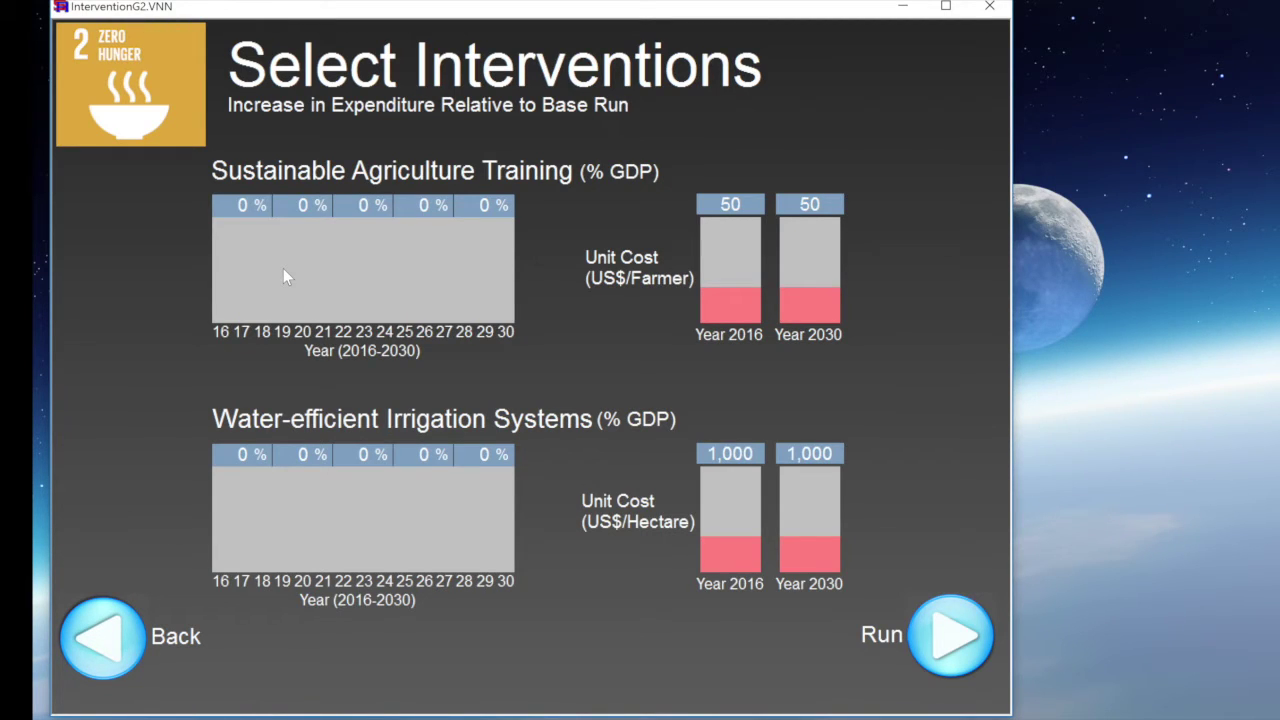
mouse_move(315, 176)
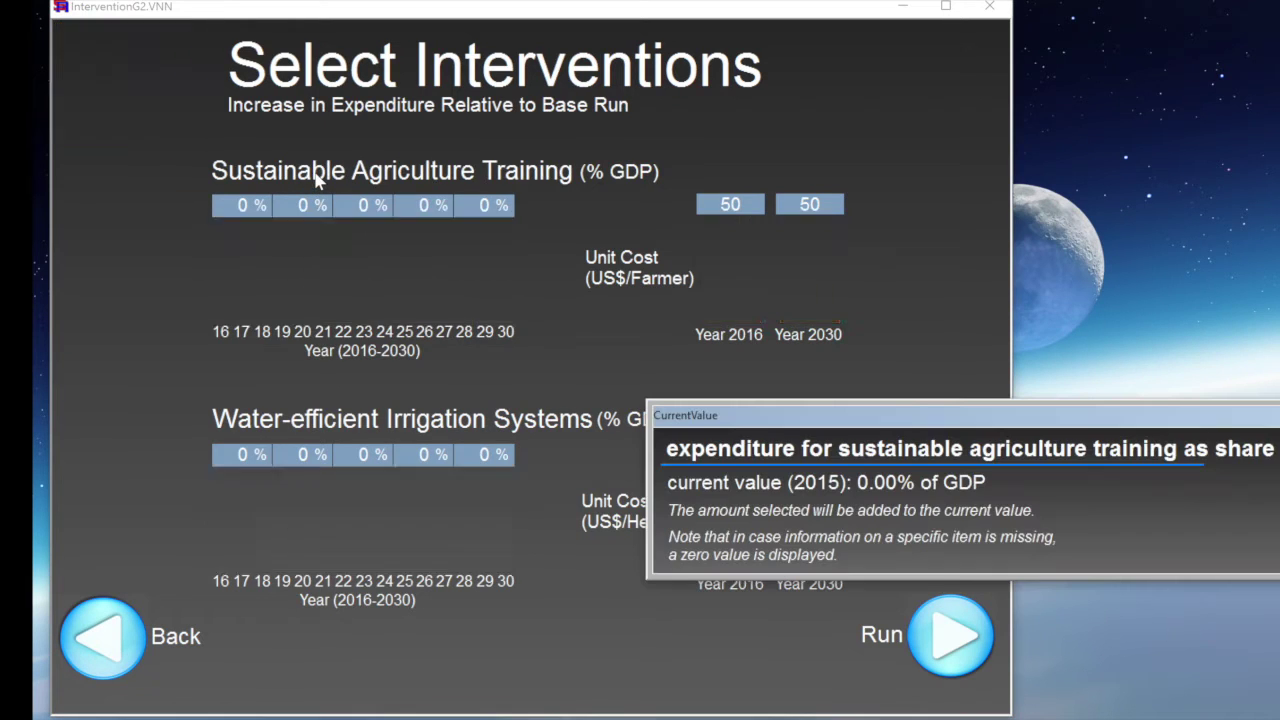
left_click_drag(713, 420, 275, 354)
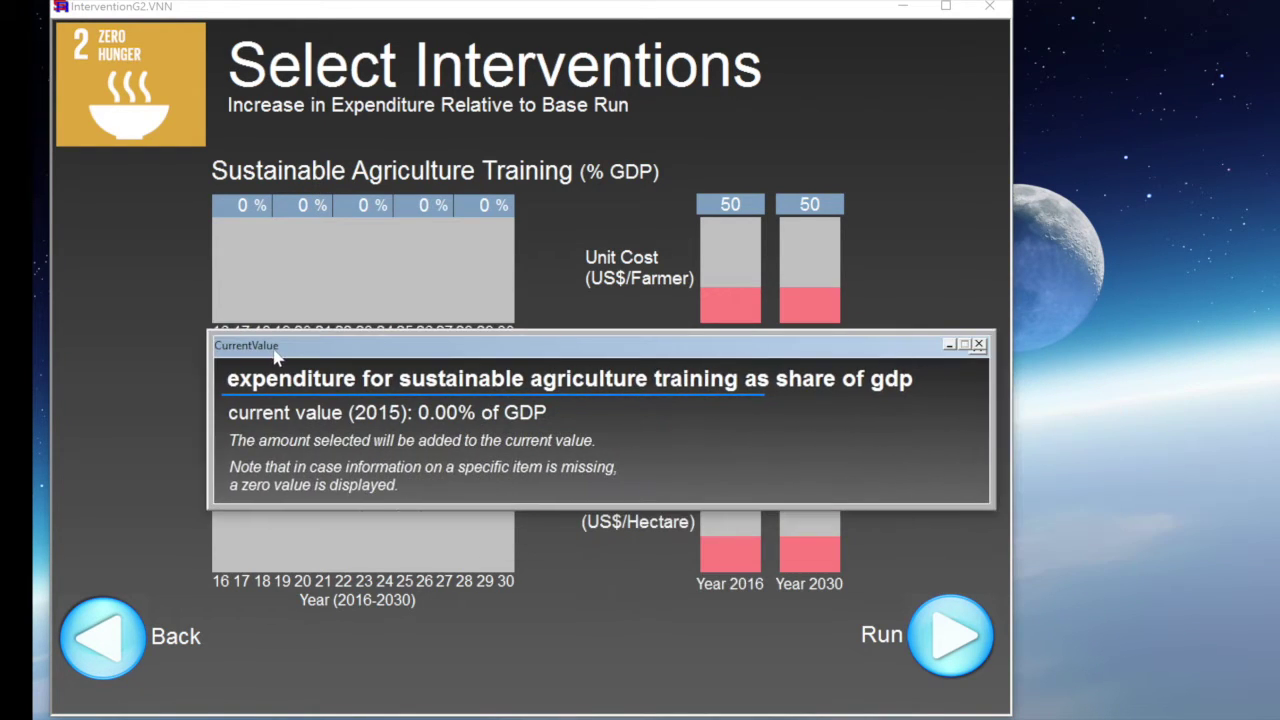
left_click(979, 345)
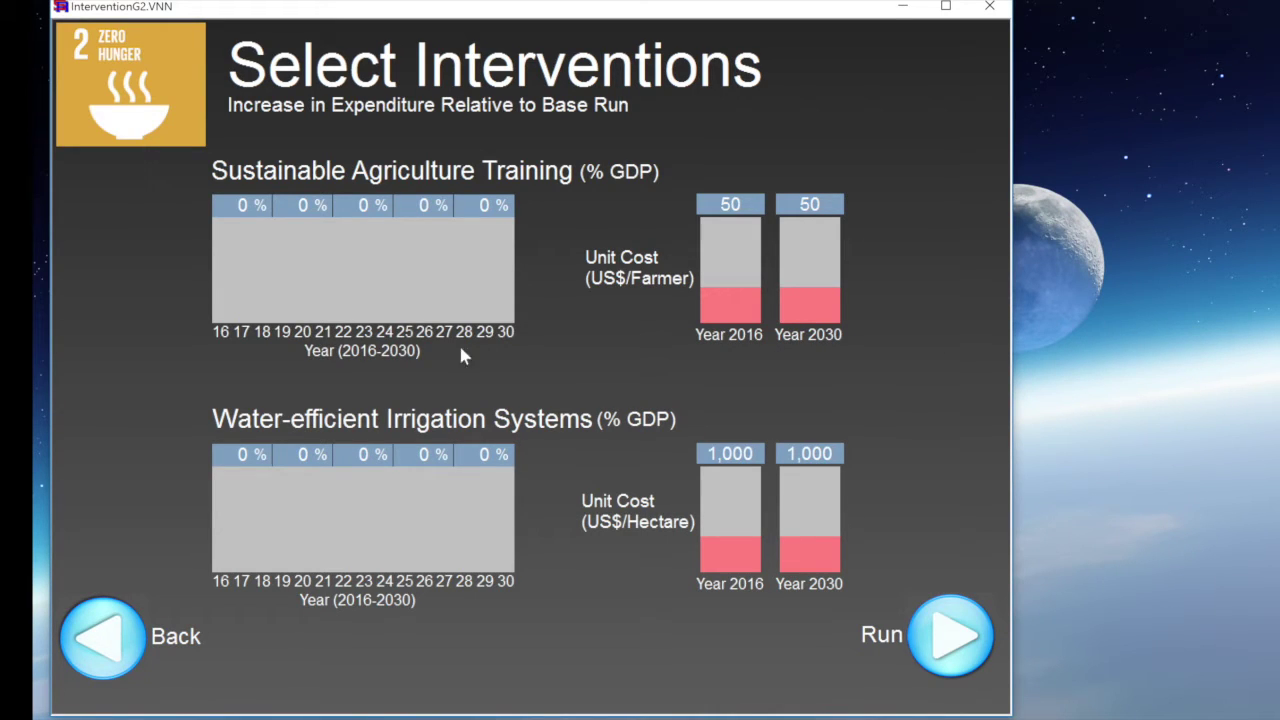
left_click(241, 304)
left_click_drag(241, 310, 241, 321)
left_click_drag(268, 320, 268, 317)
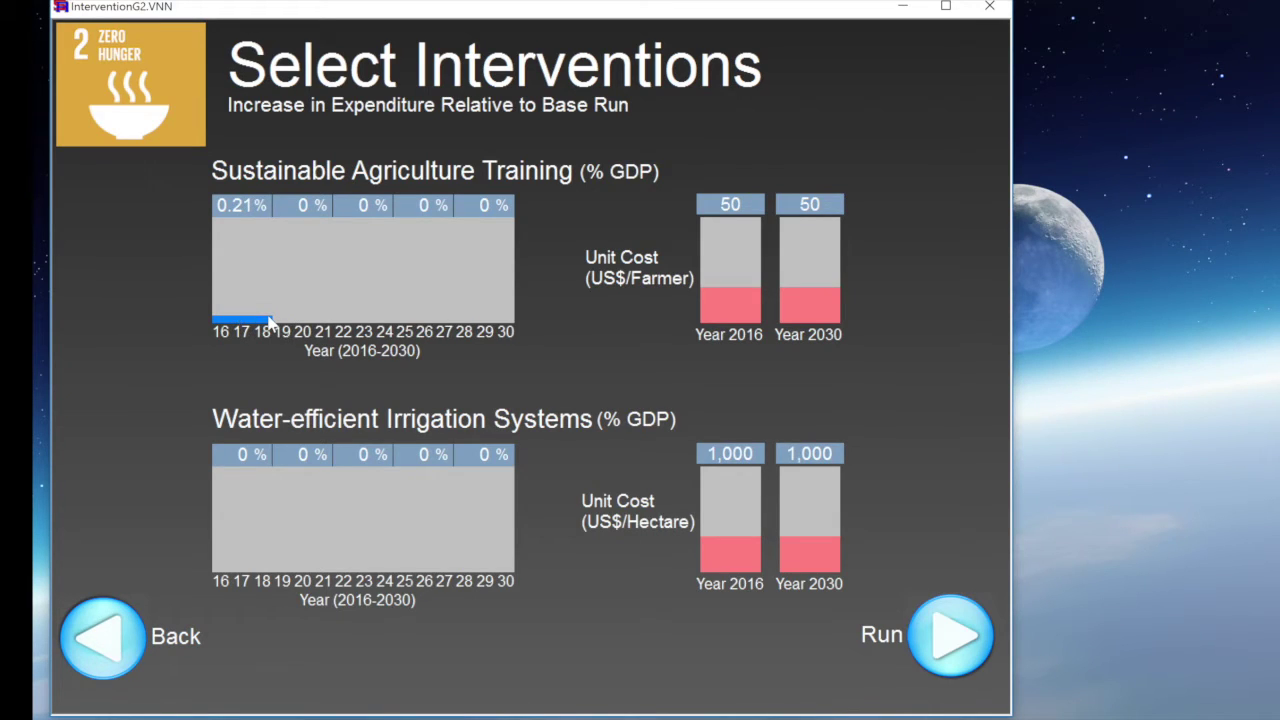
Step: Set Sustainable Agriculture Training to 0.20% of GDP for the remaining periods through 2030, then run the simulation
left_click(307, 207)
type("0.2")
left_click(364, 201)
type("0.2")
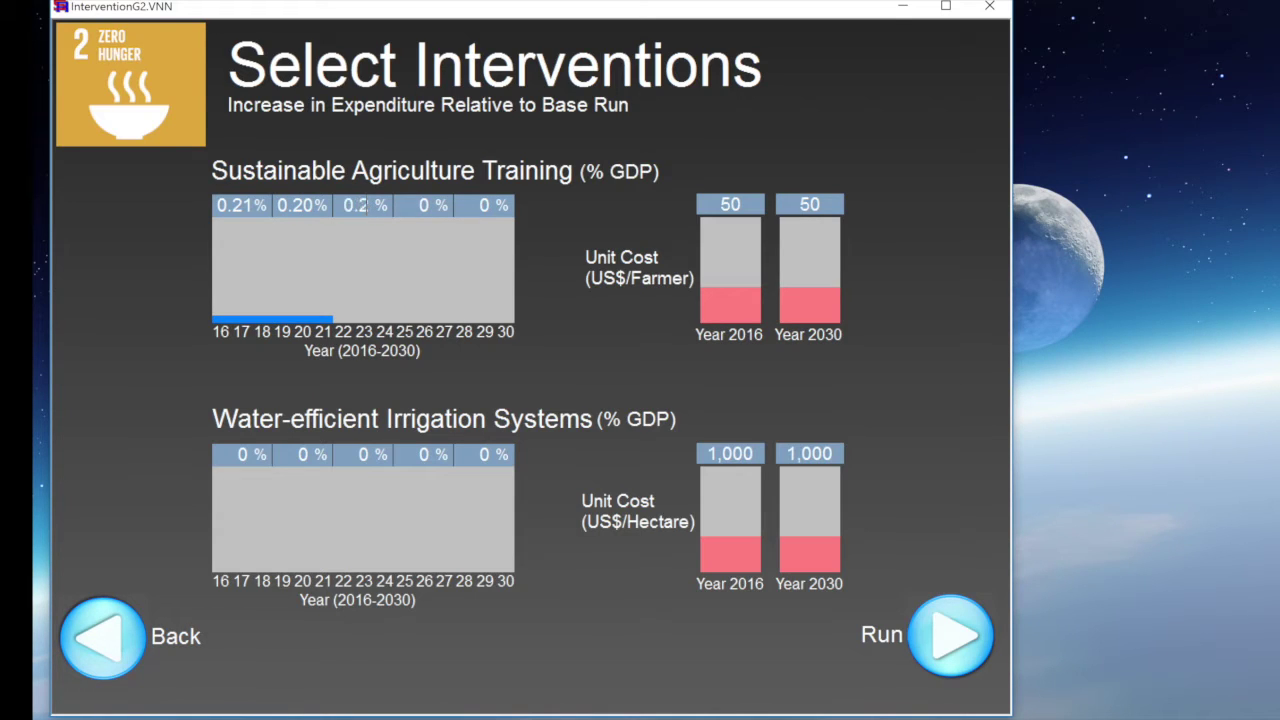
left_click(427, 205)
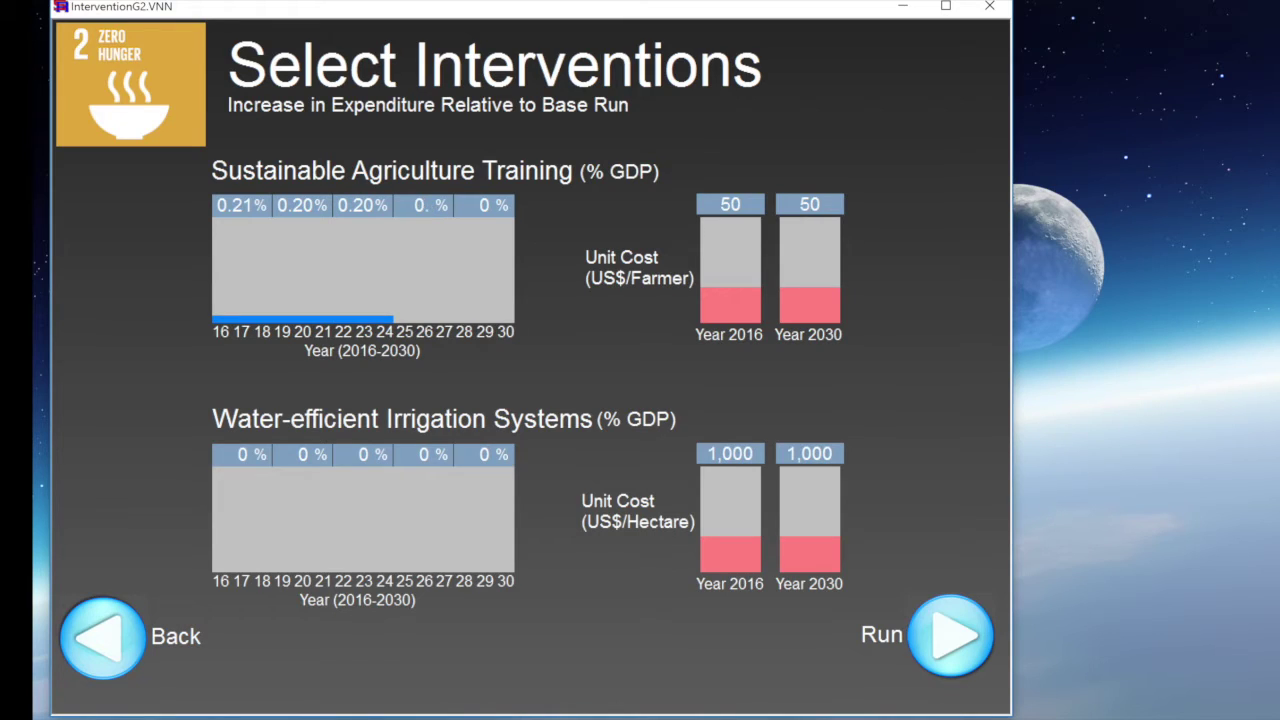
type("0.3")
key("BackSpace")
key("BackSpace")
type(".2")
left_click(489, 205)
type("0.2")
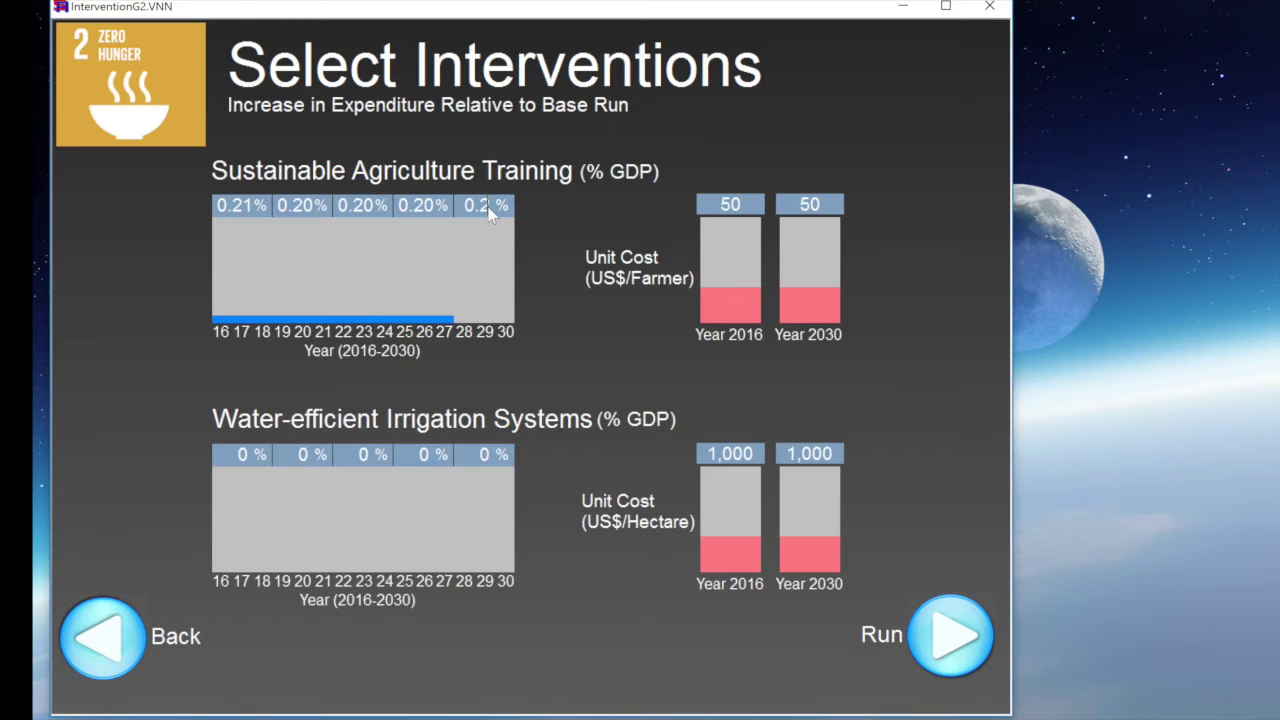
key("Return")
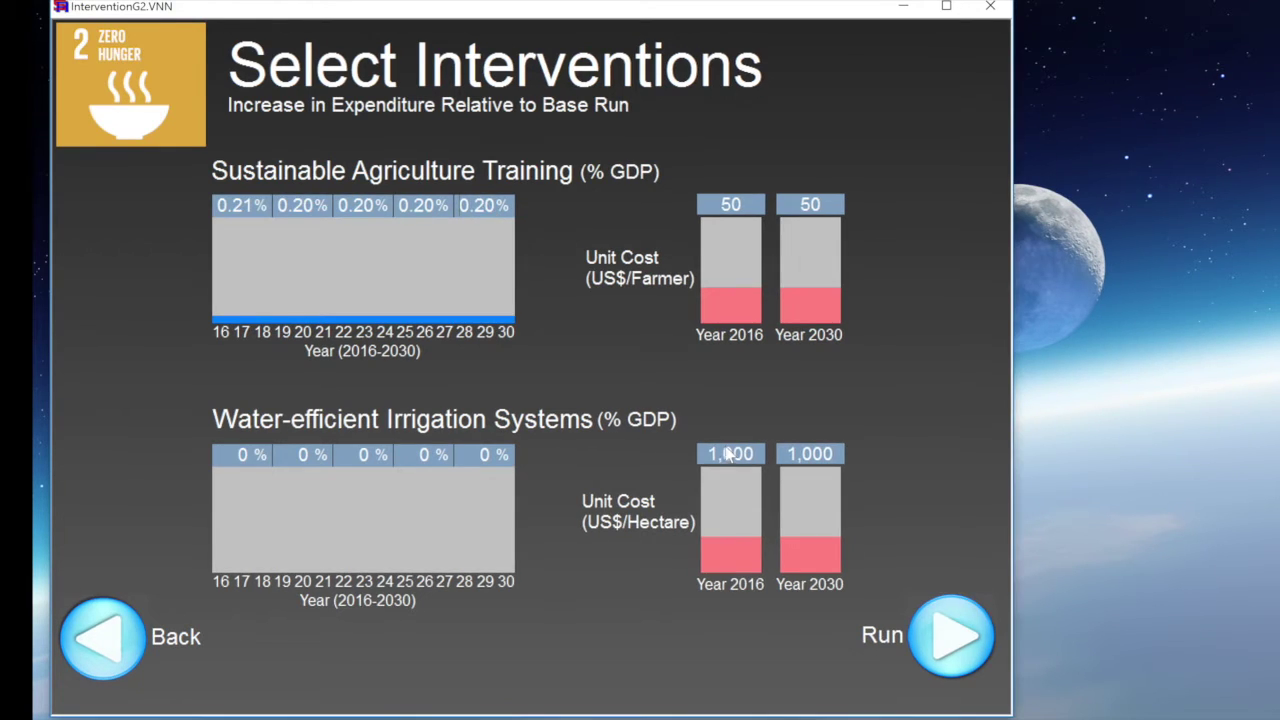
left_click(948, 628)
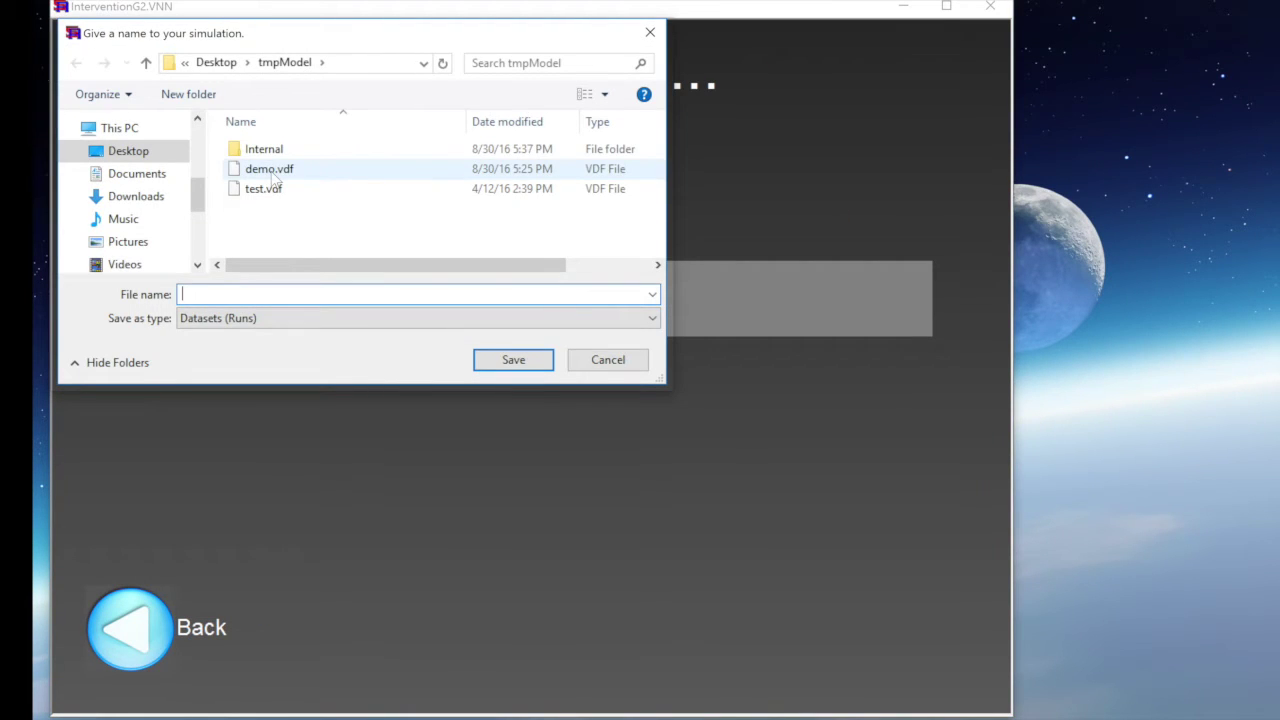
Step: Save the run as demo.vdf, overwriting the existing file
double_click(268, 170)
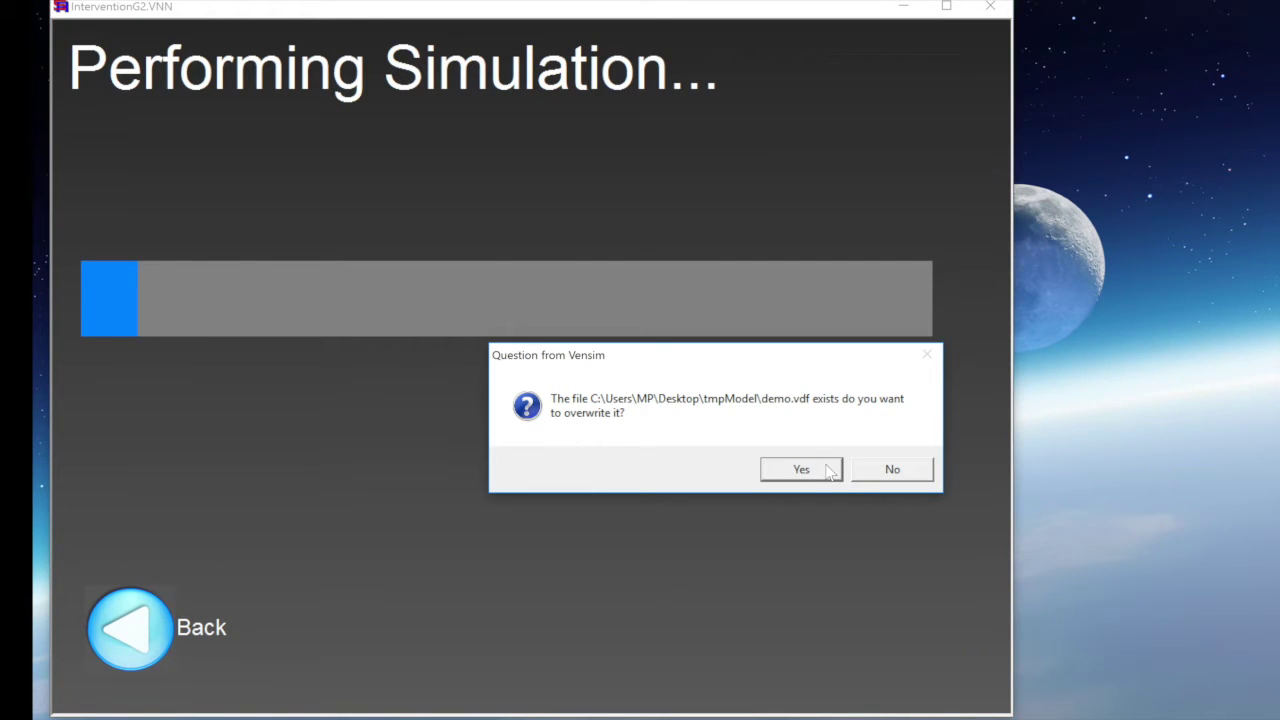
left_click(812, 470)
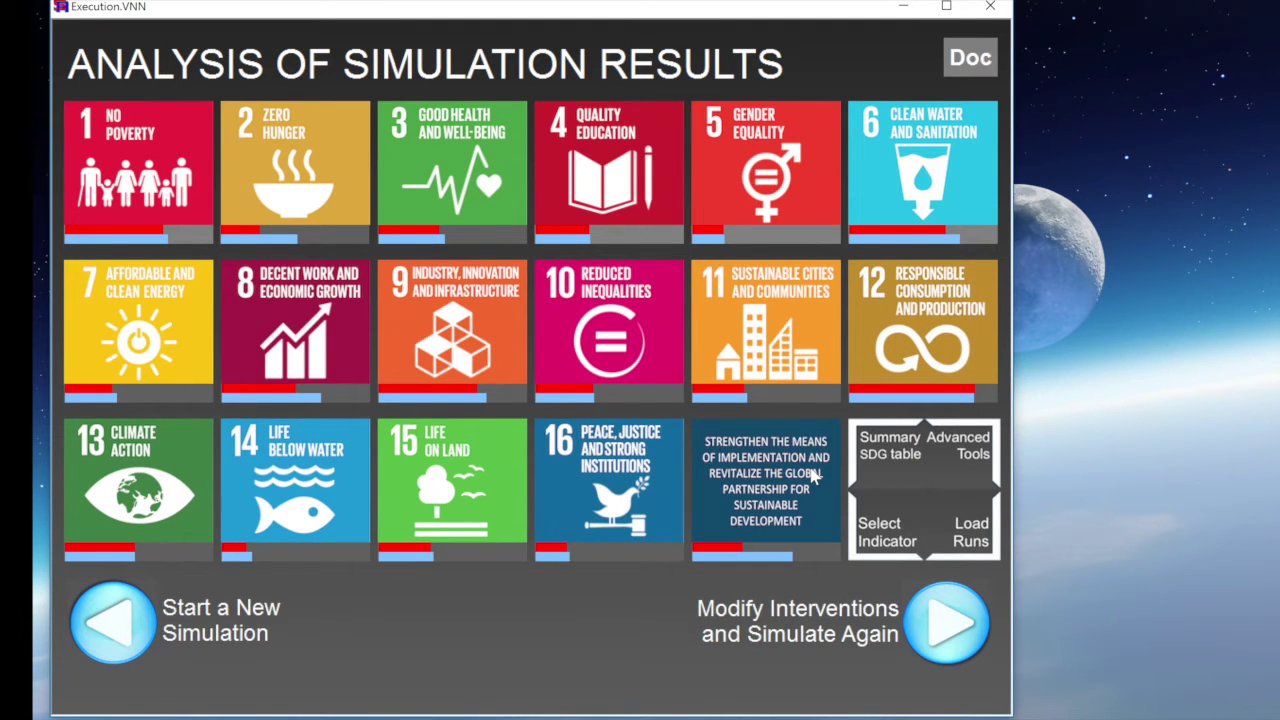
left_click(351, 236)
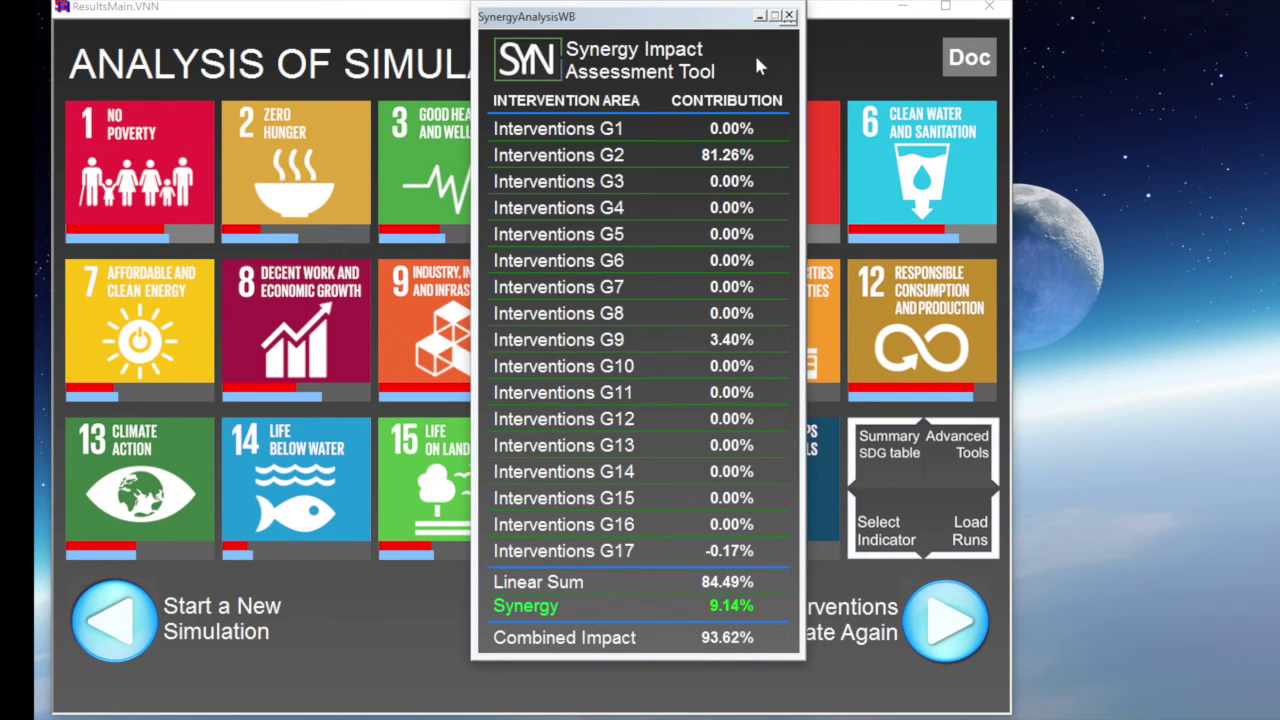
left_click(788, 15)
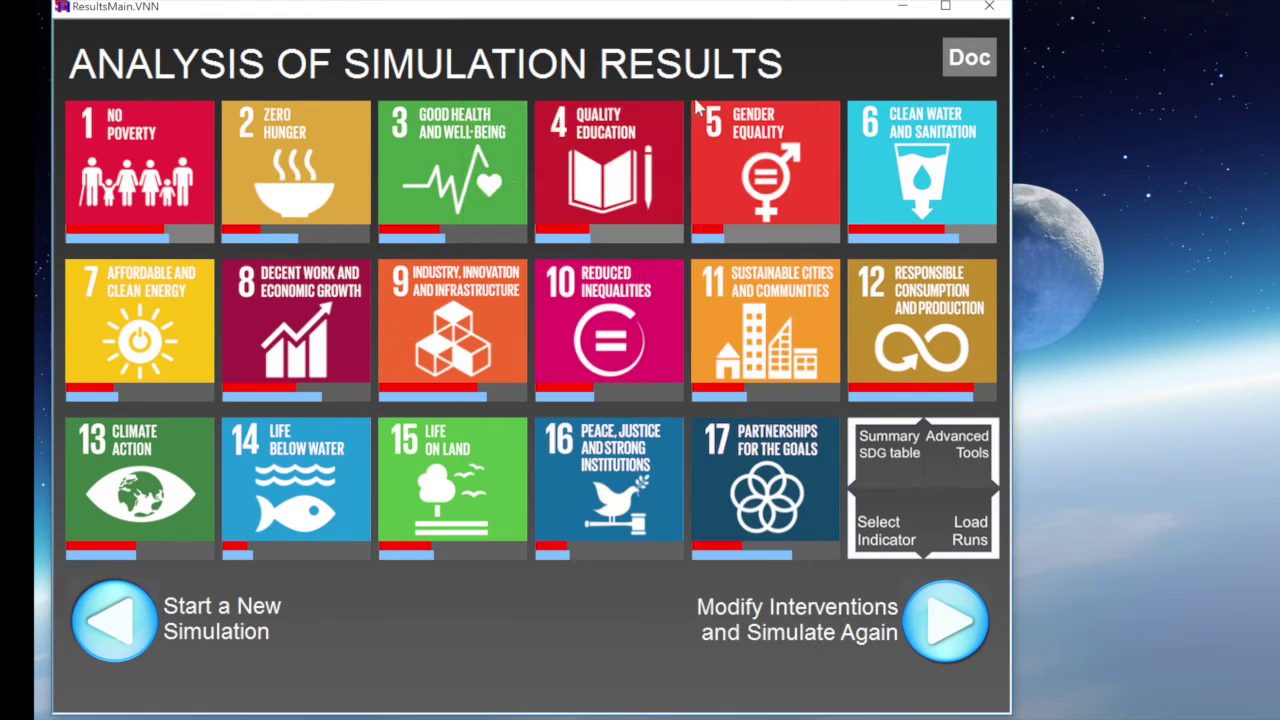
Step: Review the SDG 2 undernourishment impact (-5.02%, 0.15 vs 0.158) and its synergy table, then close them
left_click(330, 191)
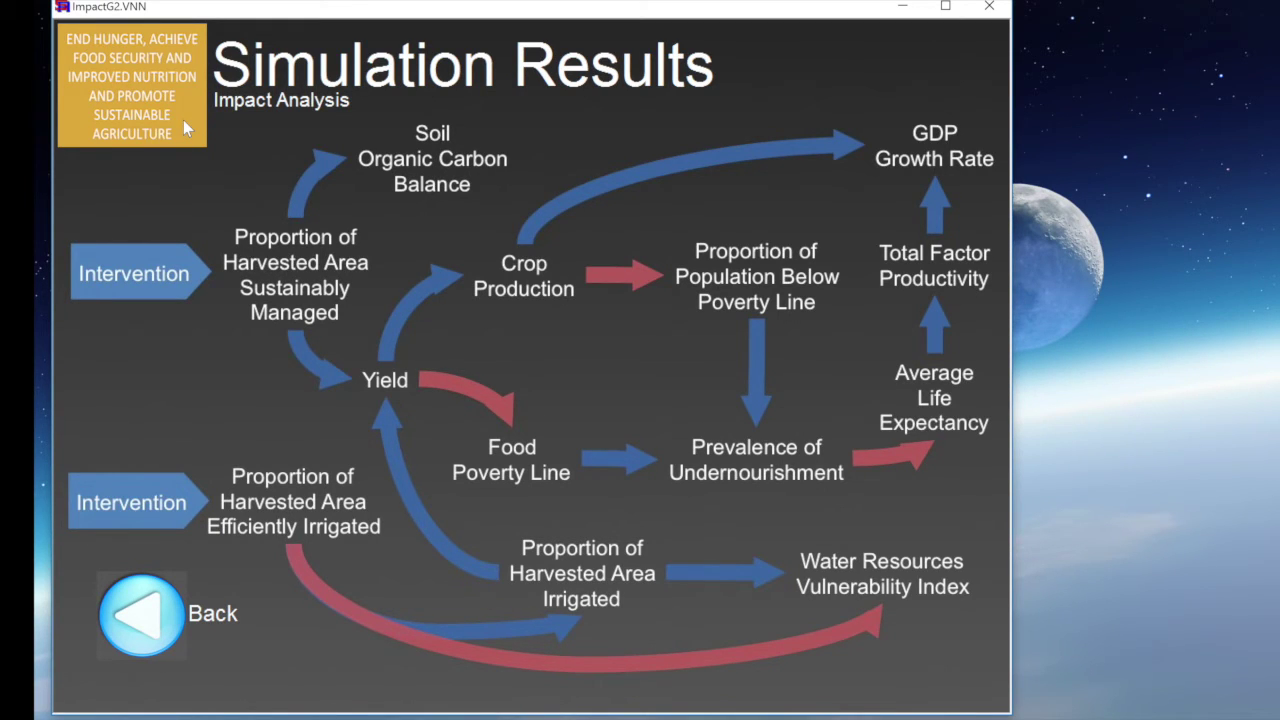
left_click(183, 120)
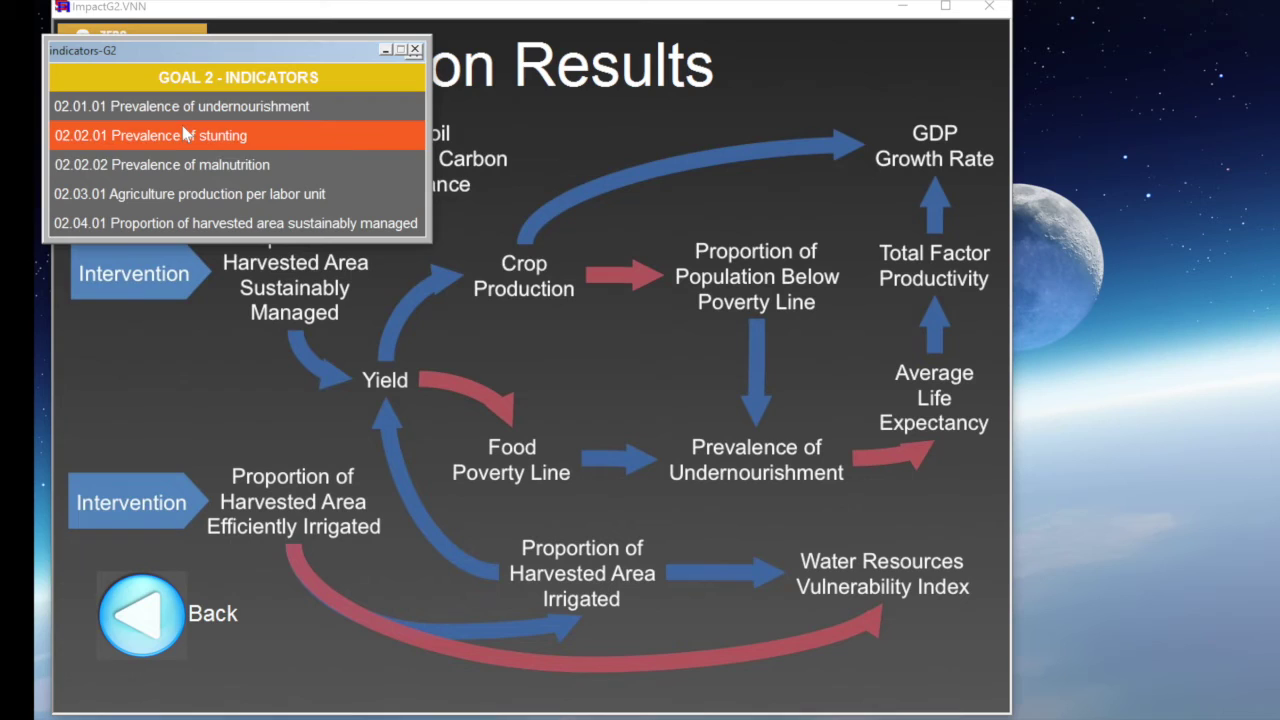
left_click(183, 118)
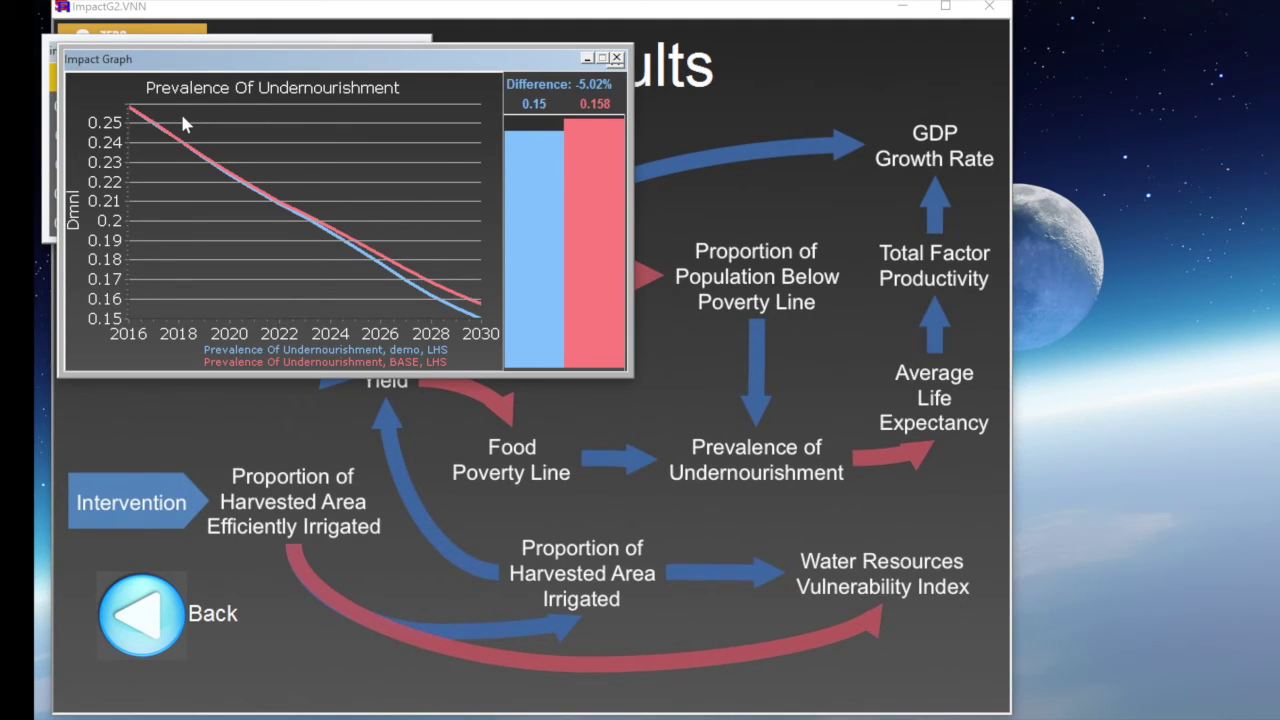
left_click(563, 192)
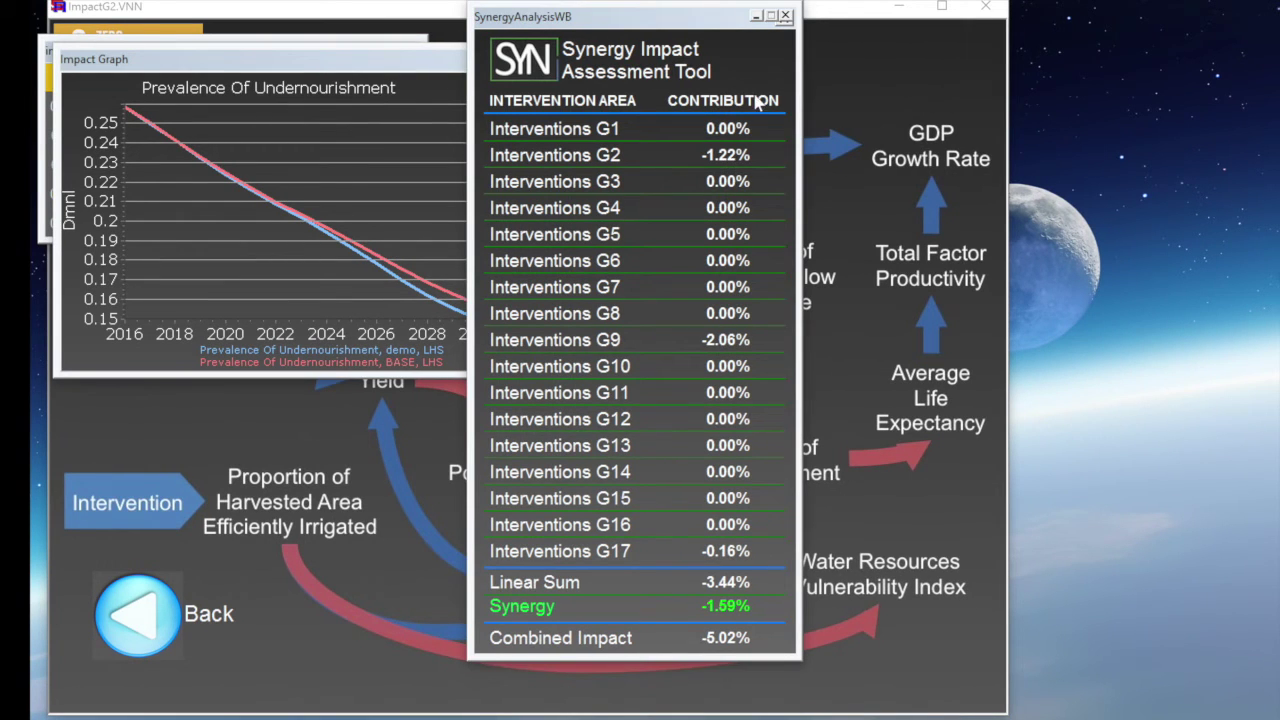
left_click(785, 17)
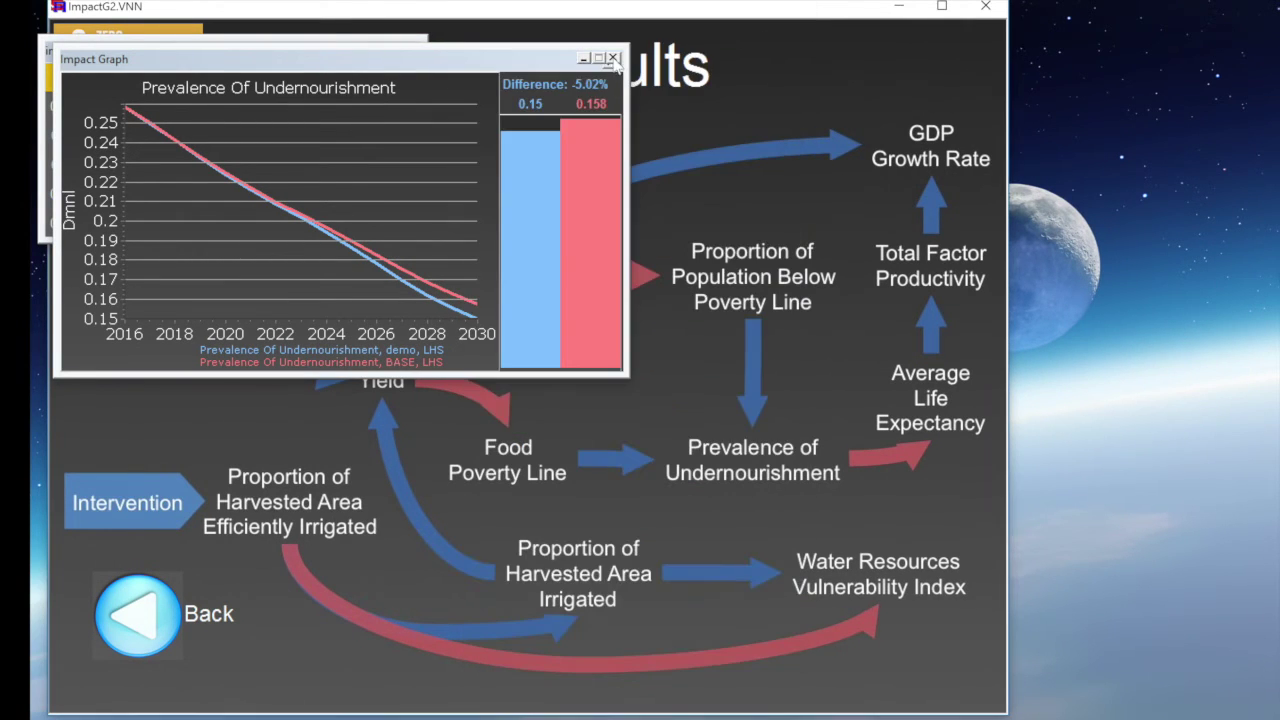
left_click(612, 58)
left_click(411, 49)
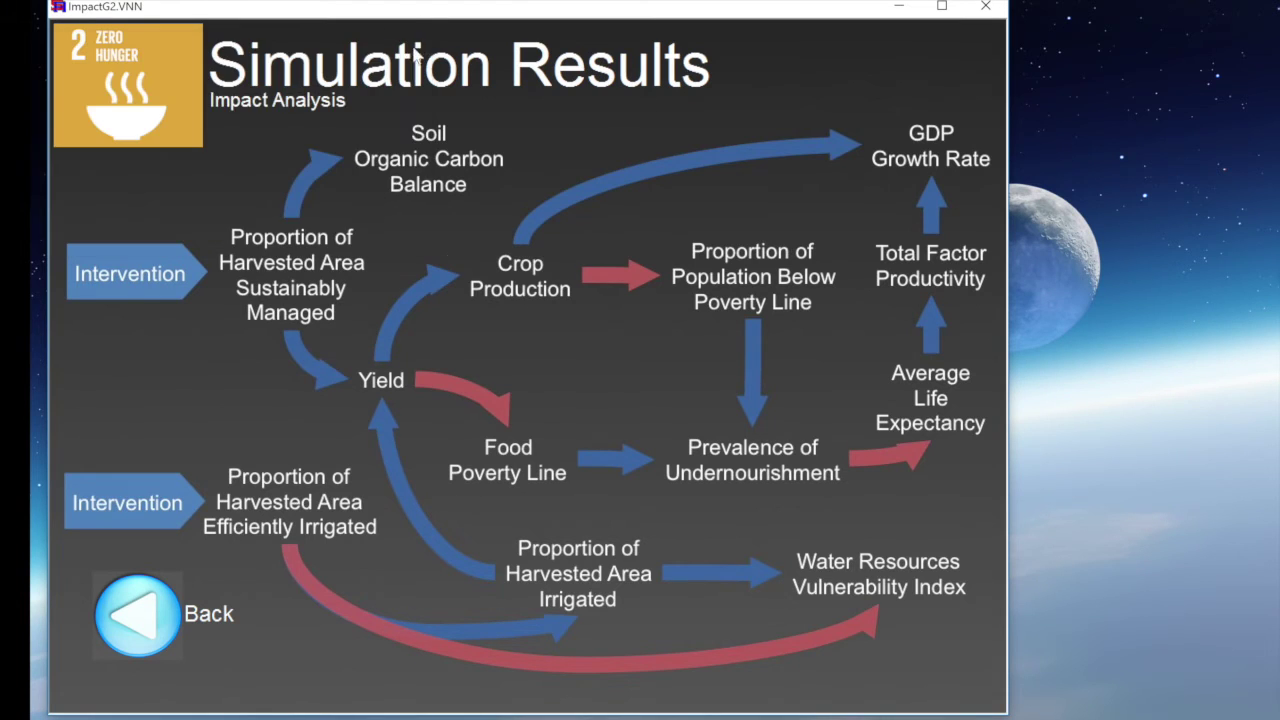
left_click(145, 615)
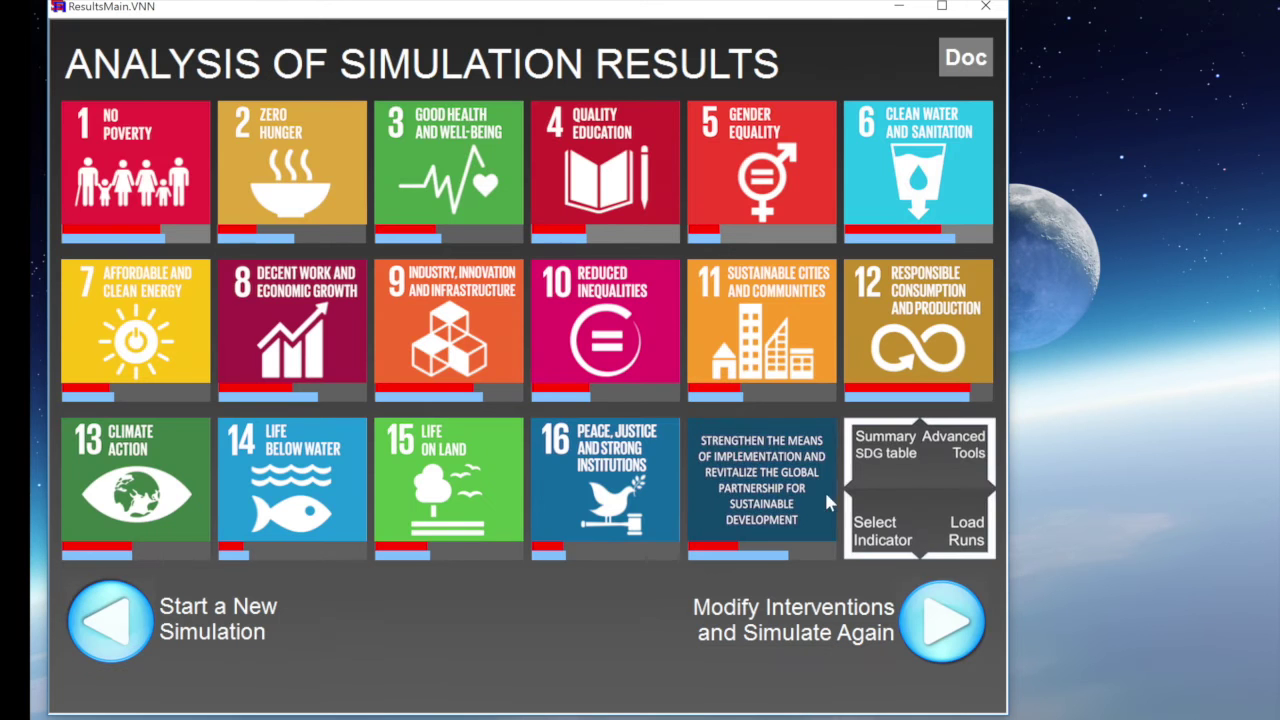
Step: View the demo vs BASE population pyramid at year 2022 from Advanced Tools, then close it
left_click(965, 475)
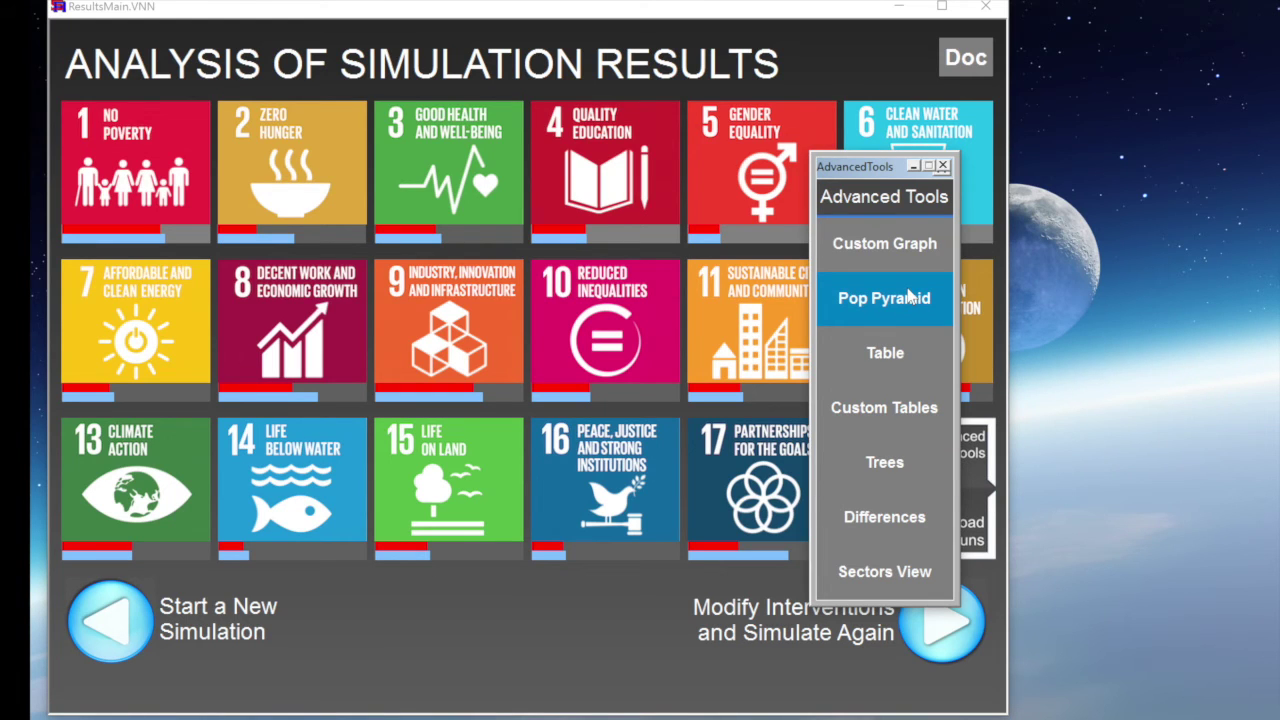
left_click(908, 297)
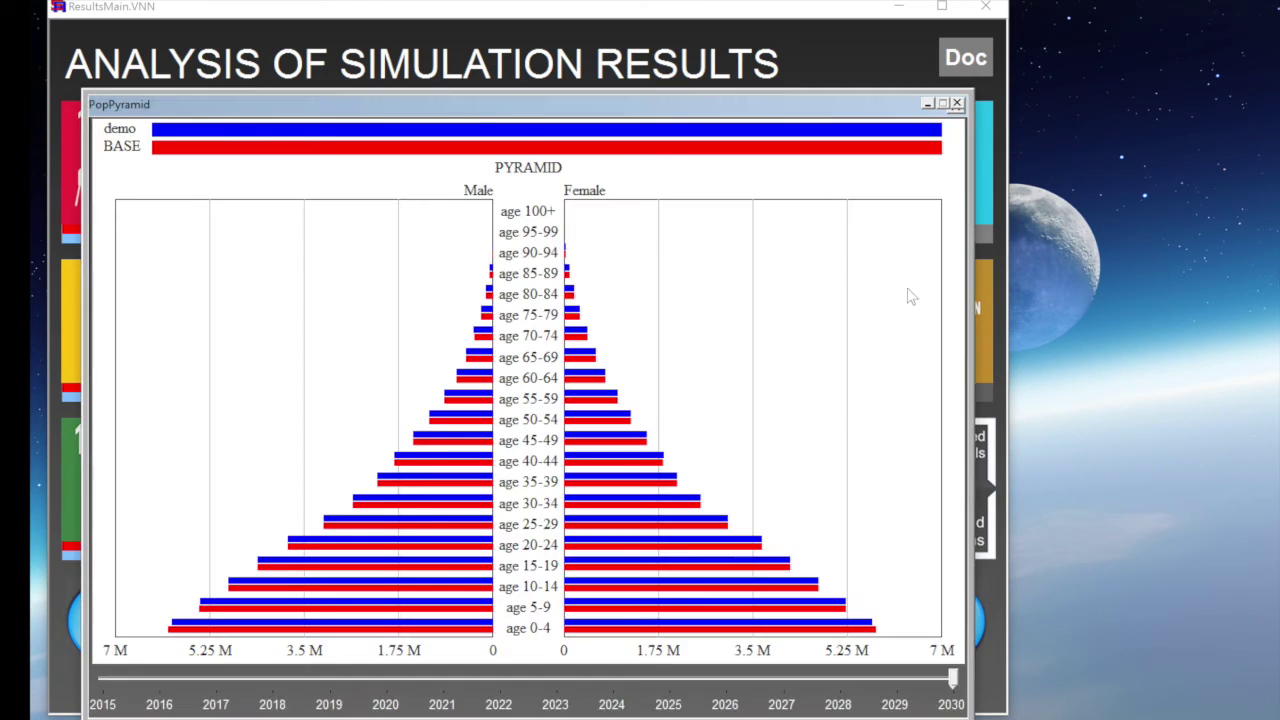
left_click_drag(952, 680, 499, 680)
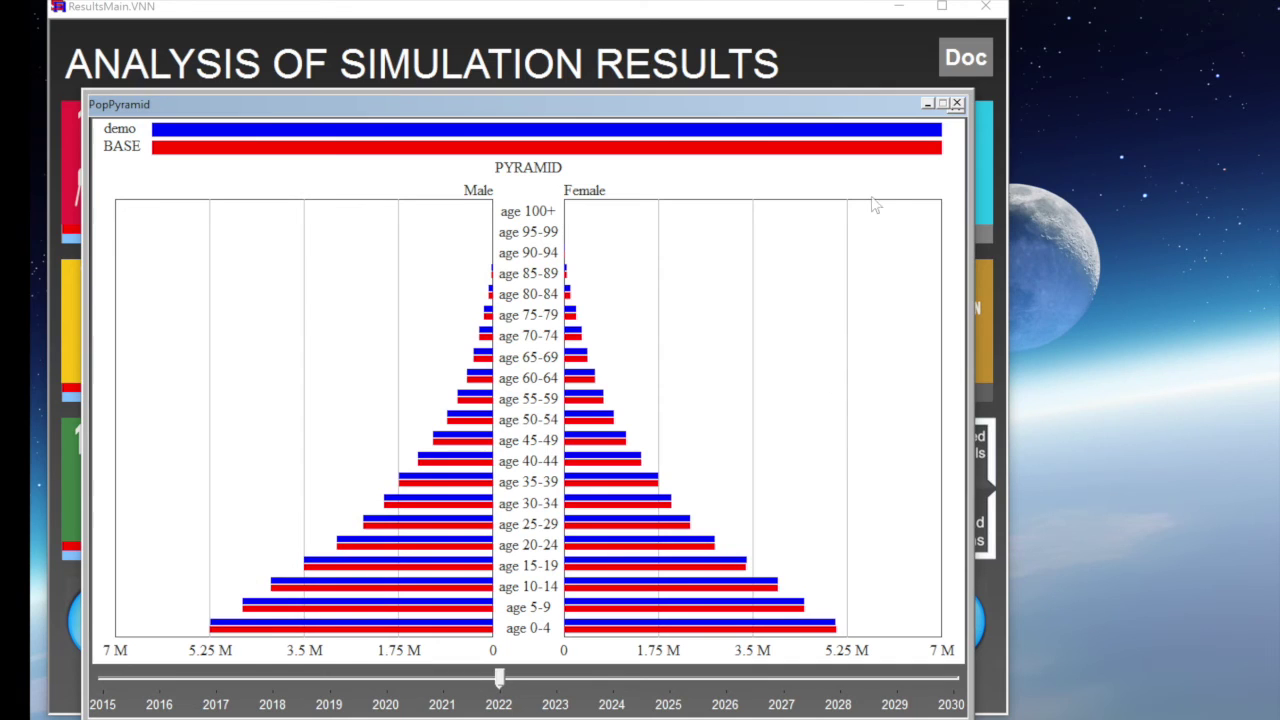
left_click(957, 104)
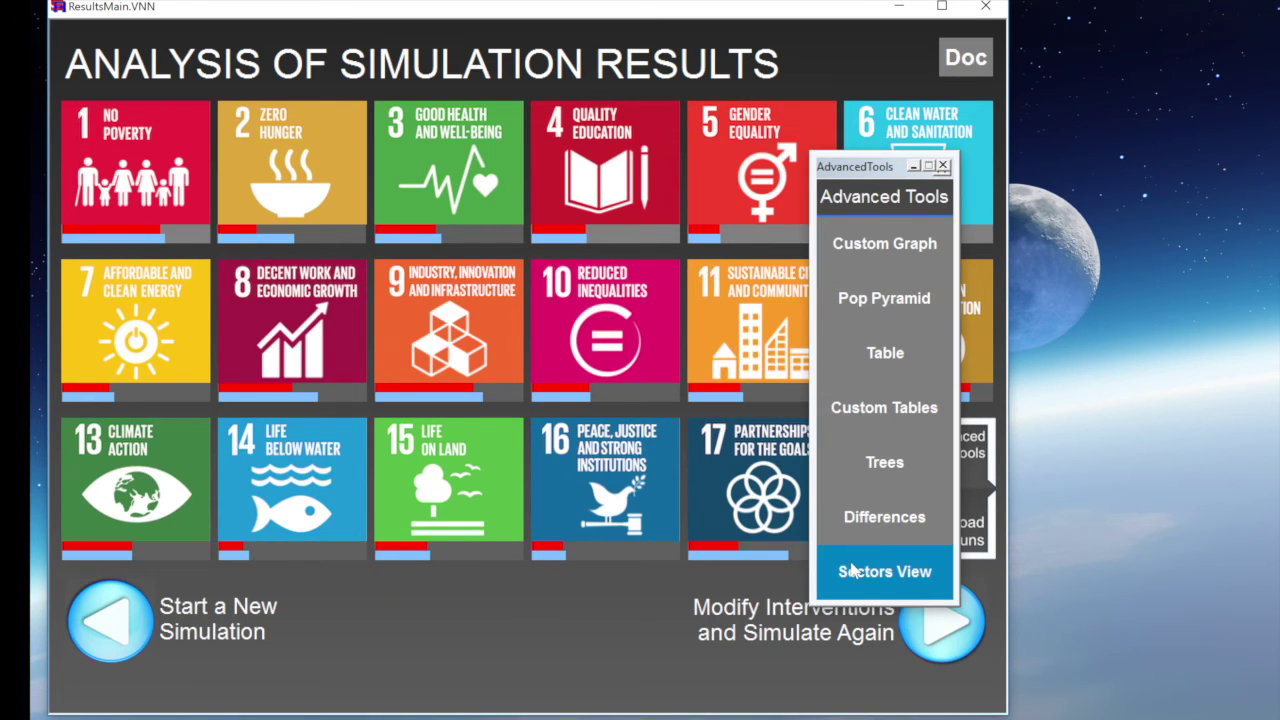
Step: Open the Agriculture sector diagram, adjust its zoom, and display behaviour graphs on its variables
left_click(852, 569)
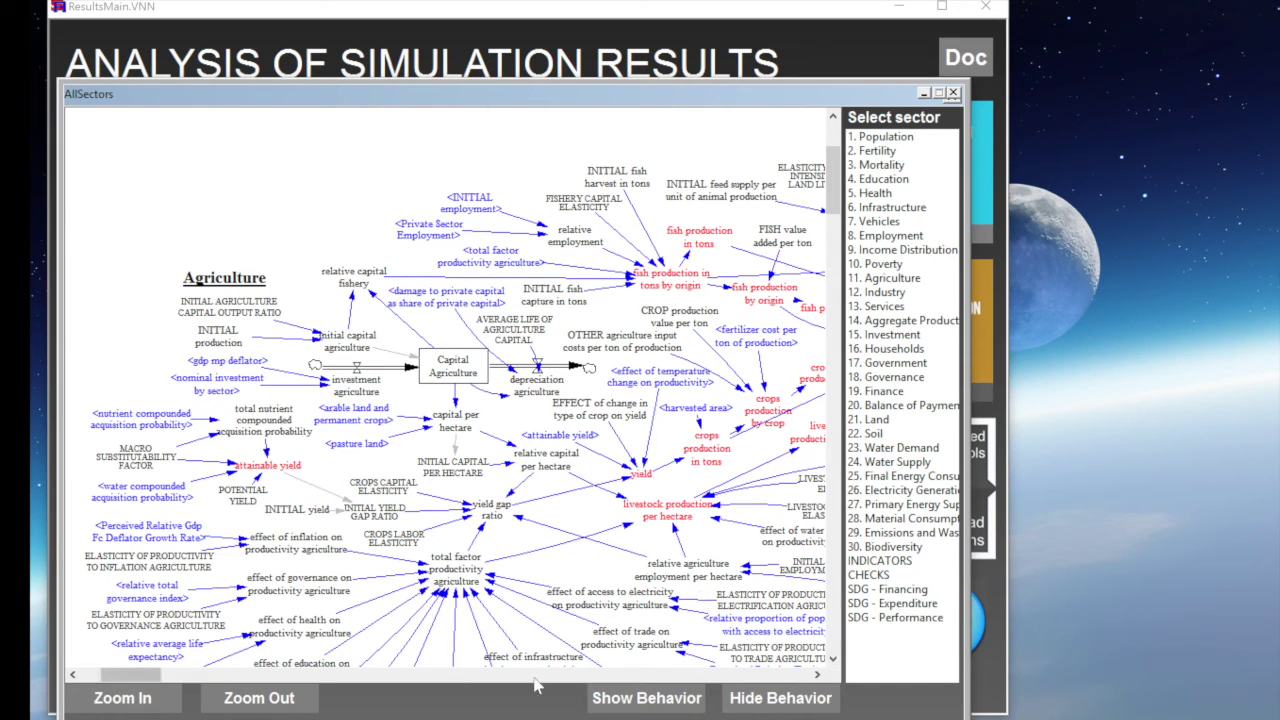
left_click(96, 700)
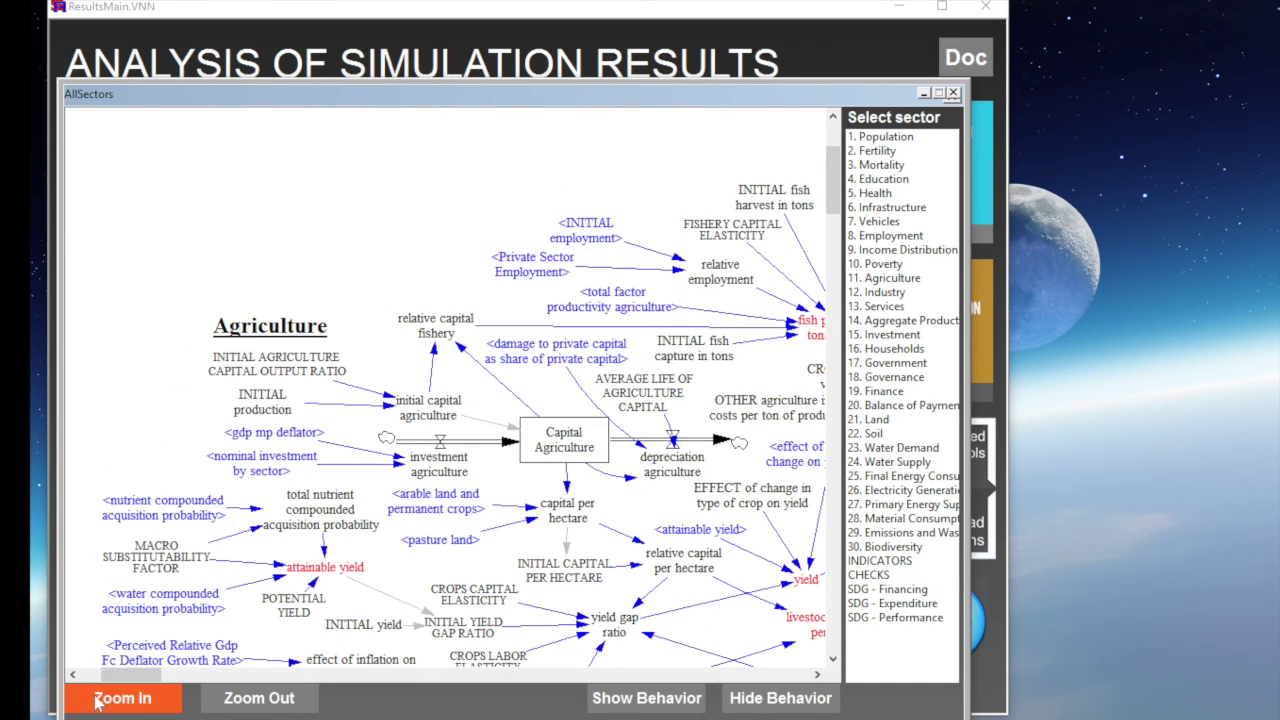
left_click(96, 700)
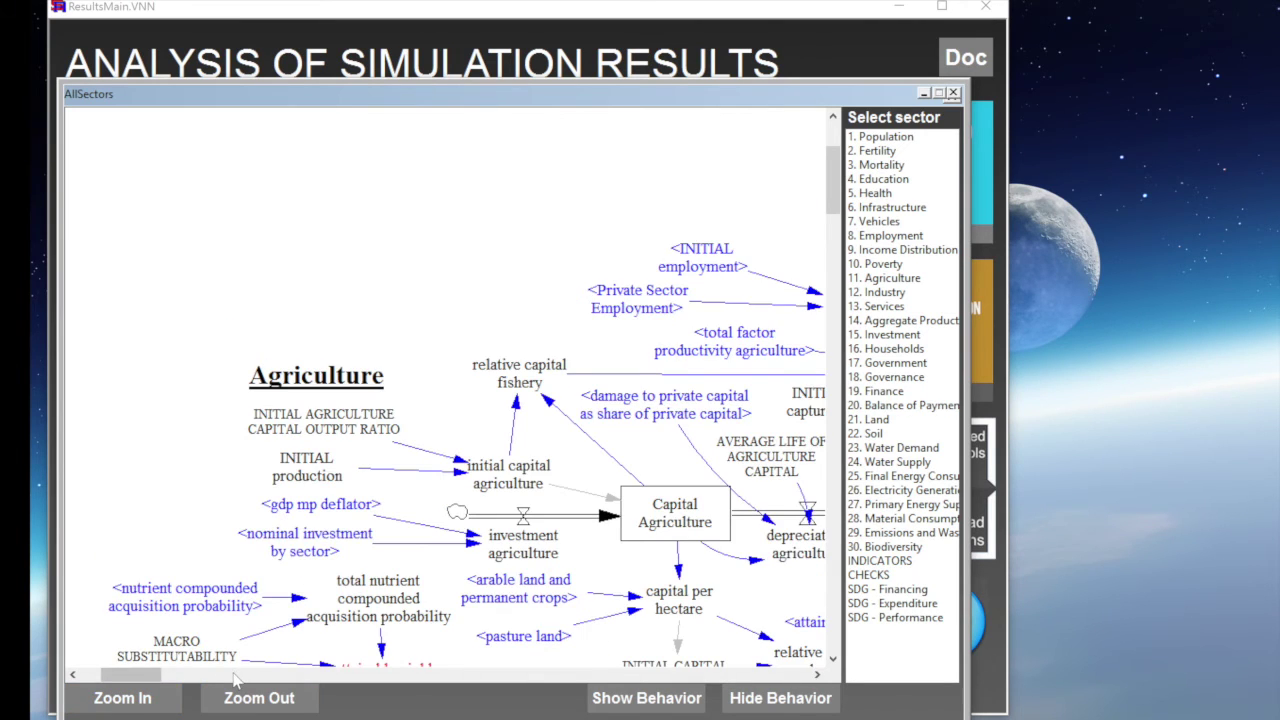
left_click(238, 676)
left_click(686, 702)
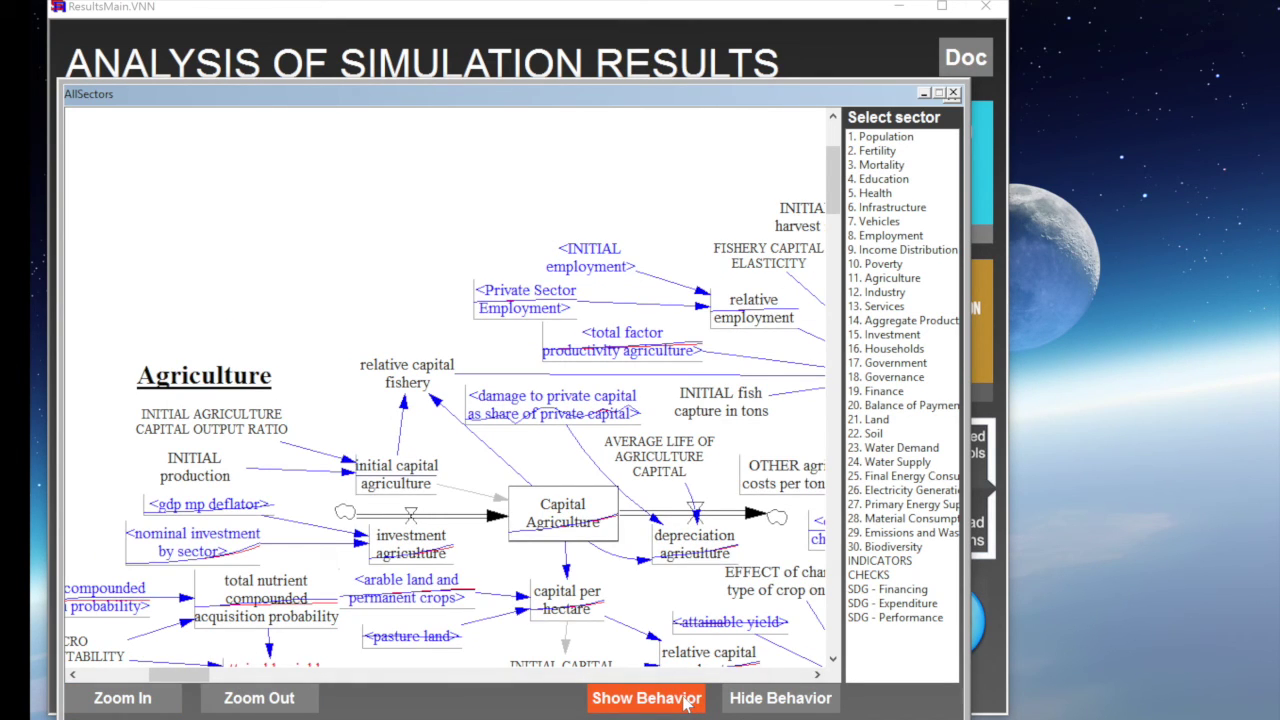